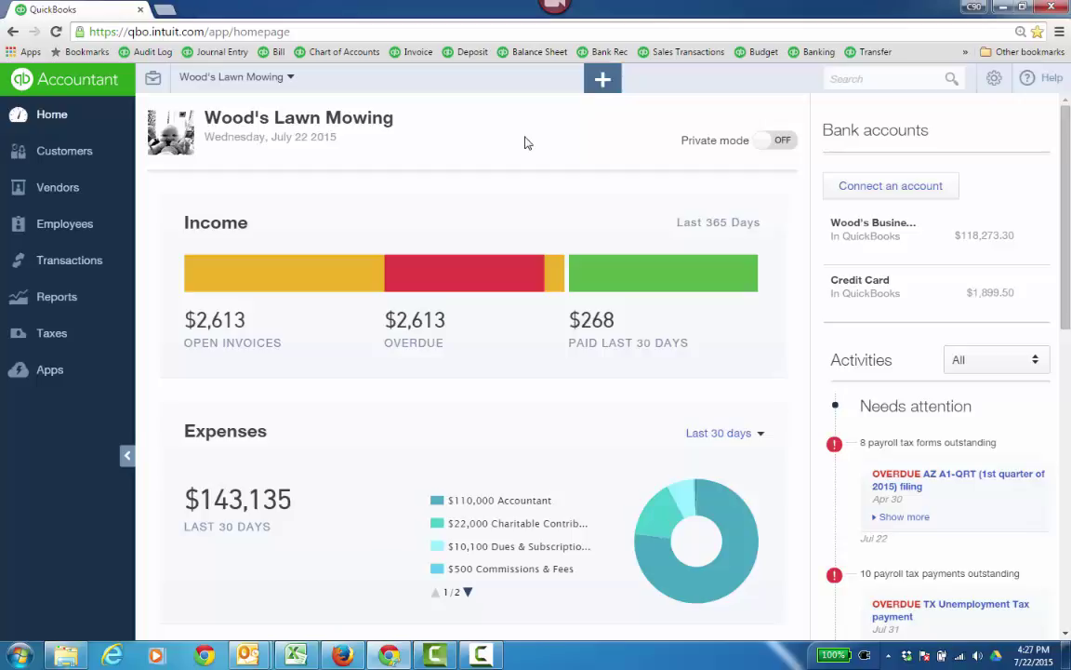
- Open the recurring transactions list and bring up the weekly lawn contract invoice template for editing
{"action": "left_click", "coordinate": [994, 79]}
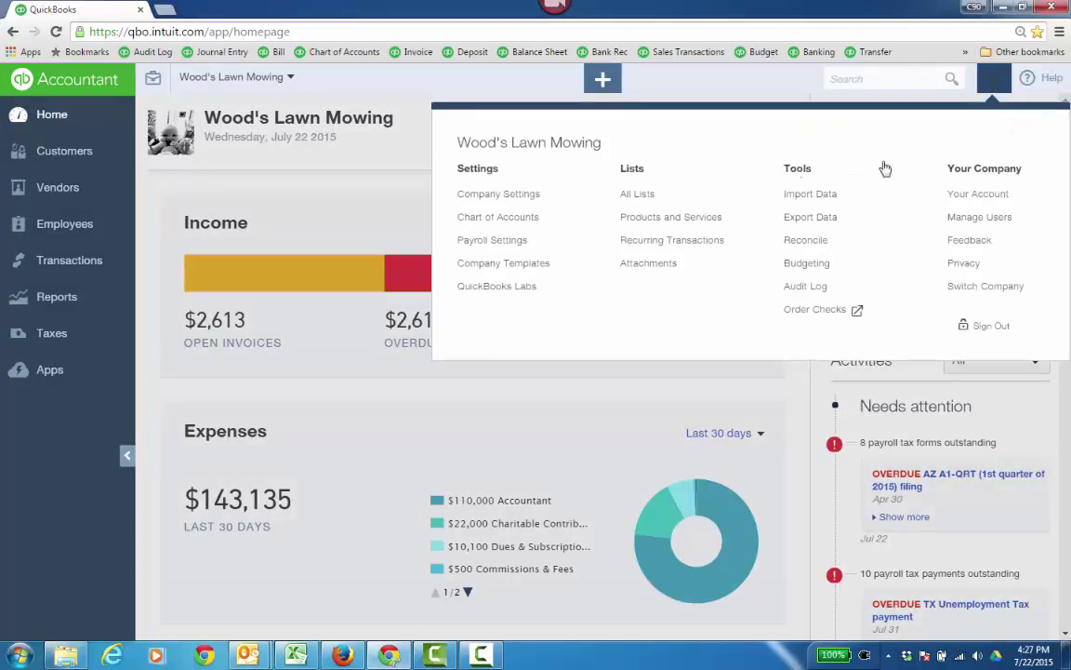
{"action": "left_click", "coordinate": [636, 249]}
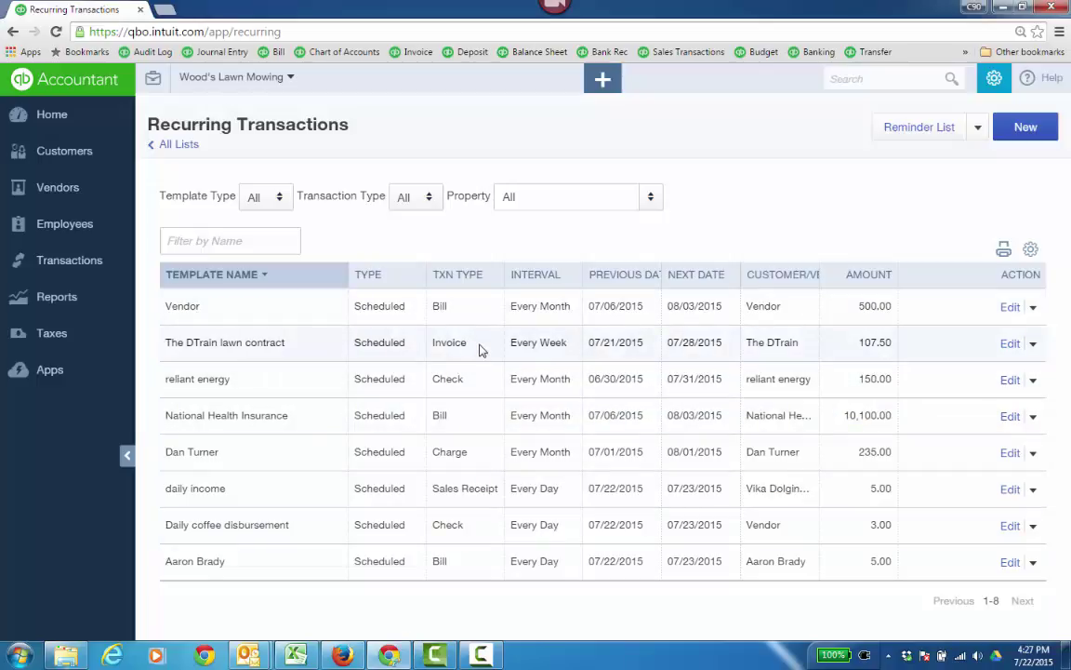
{"action": "left_click", "coordinate": [1014, 346]}
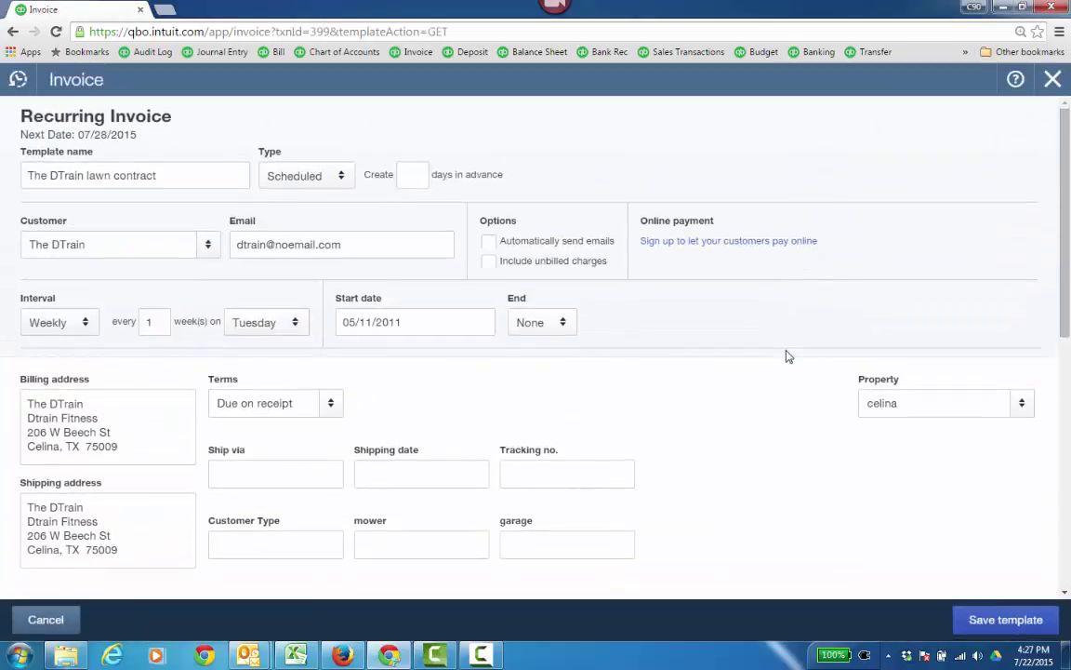
- Keep the invoice template type as Scheduled, enable automatic sending of emails, and leave the end option at None
{"action": "left_click", "coordinate": [342, 186]}
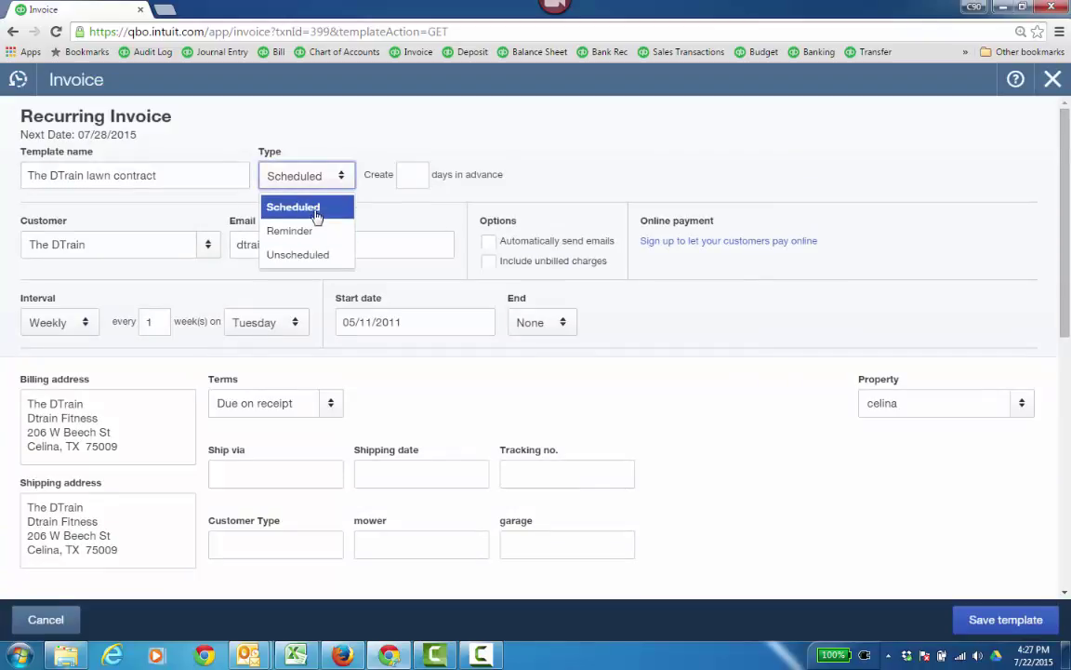
{"action": "left_click", "coordinate": [320, 207]}
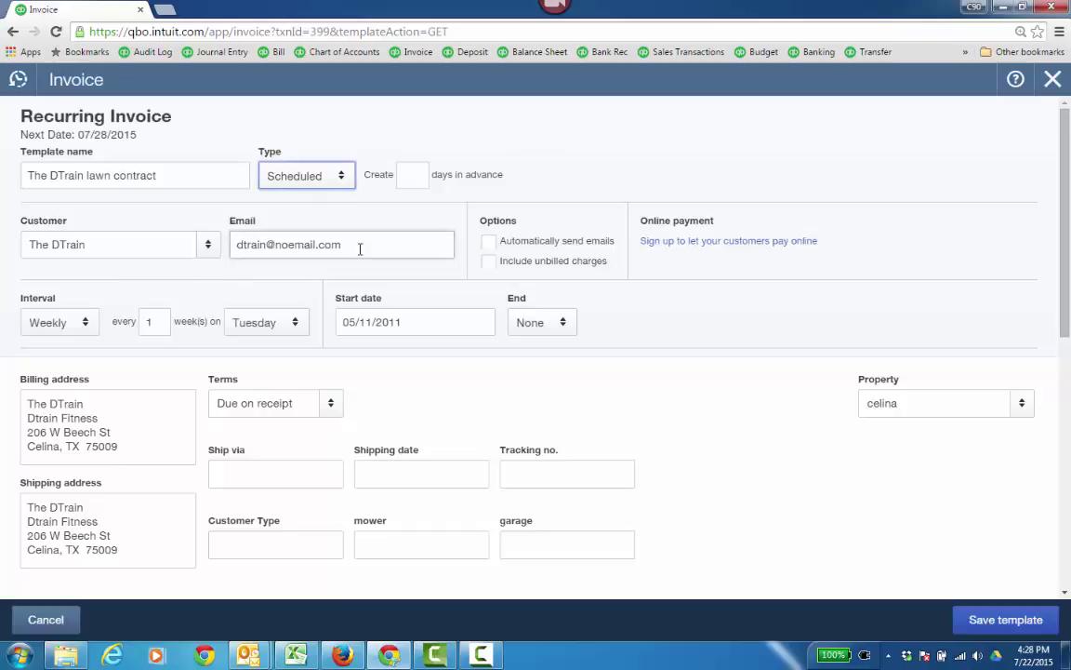
{"action": "left_click", "coordinate": [488, 242]}
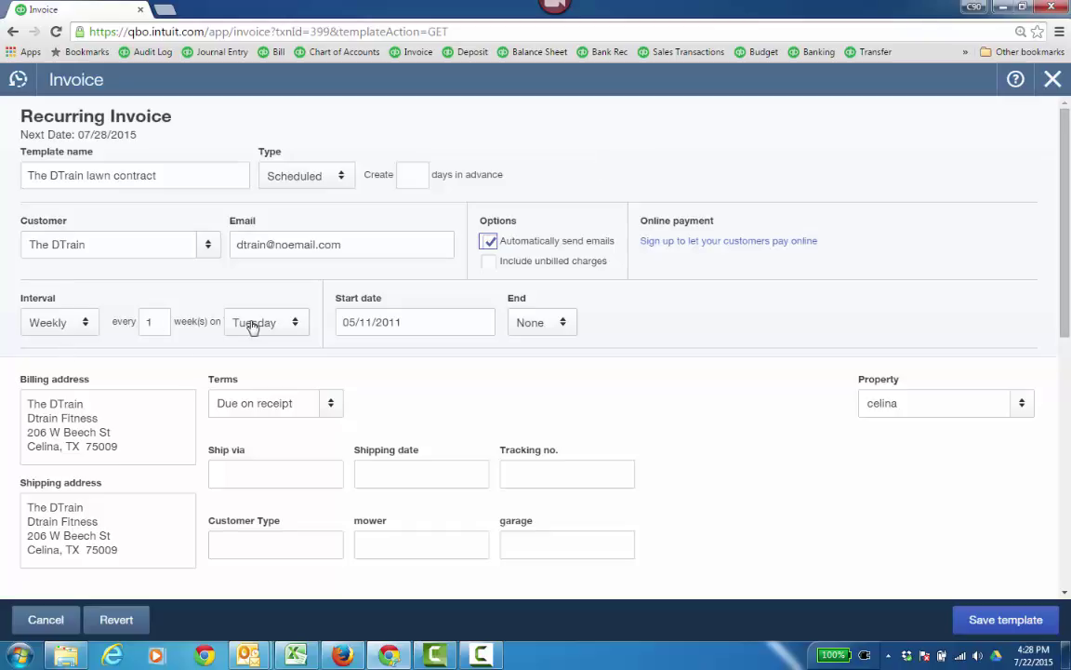
{"action": "left_click", "coordinate": [556, 327]}
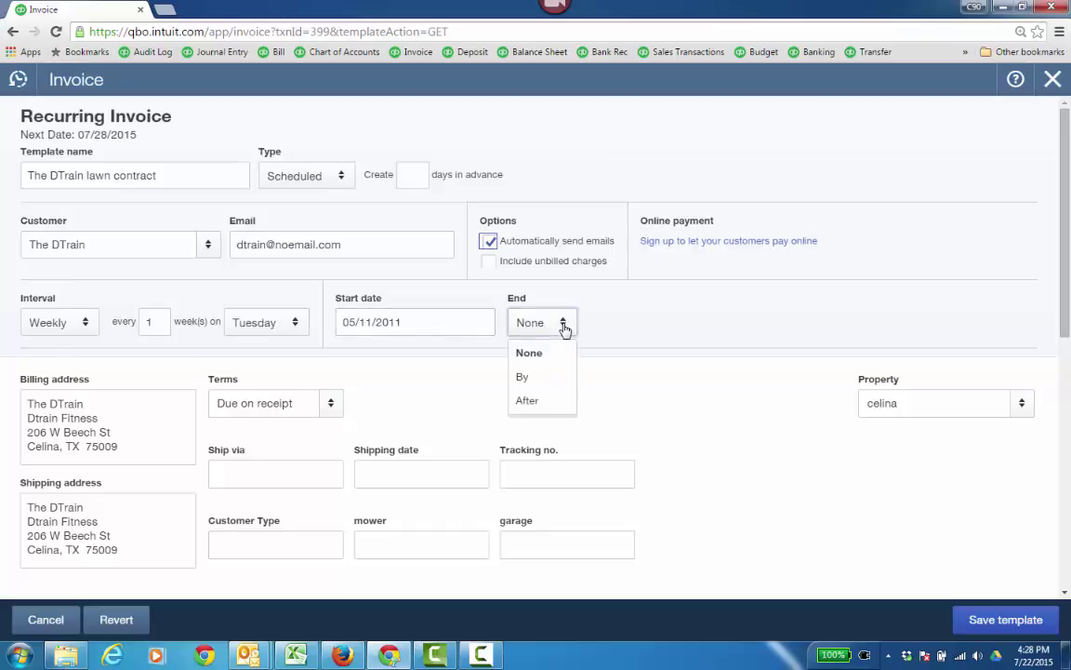
{"action": "left_click", "coordinate": [648, 321]}
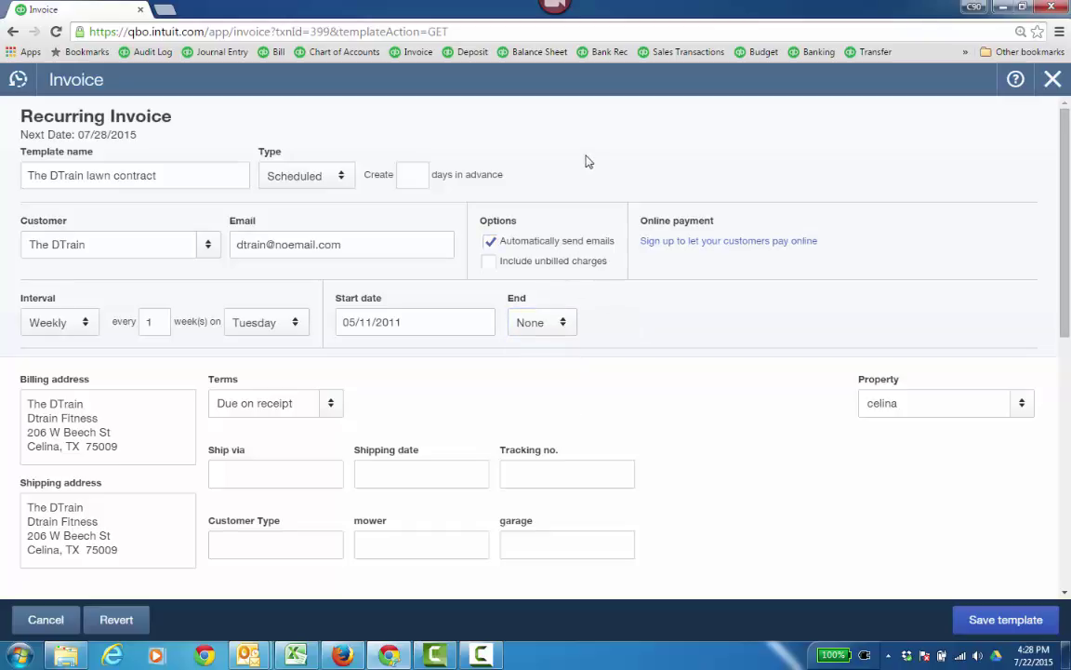
- Include unbilled charges in the recurring invoice and review its lawn mowing line, tax and customer message
{"action": "left_click", "coordinate": [490, 261]}
{"action": "scroll", "coordinate": [675, 411], "scroll_direction": "down", "scroll_amount": 3}
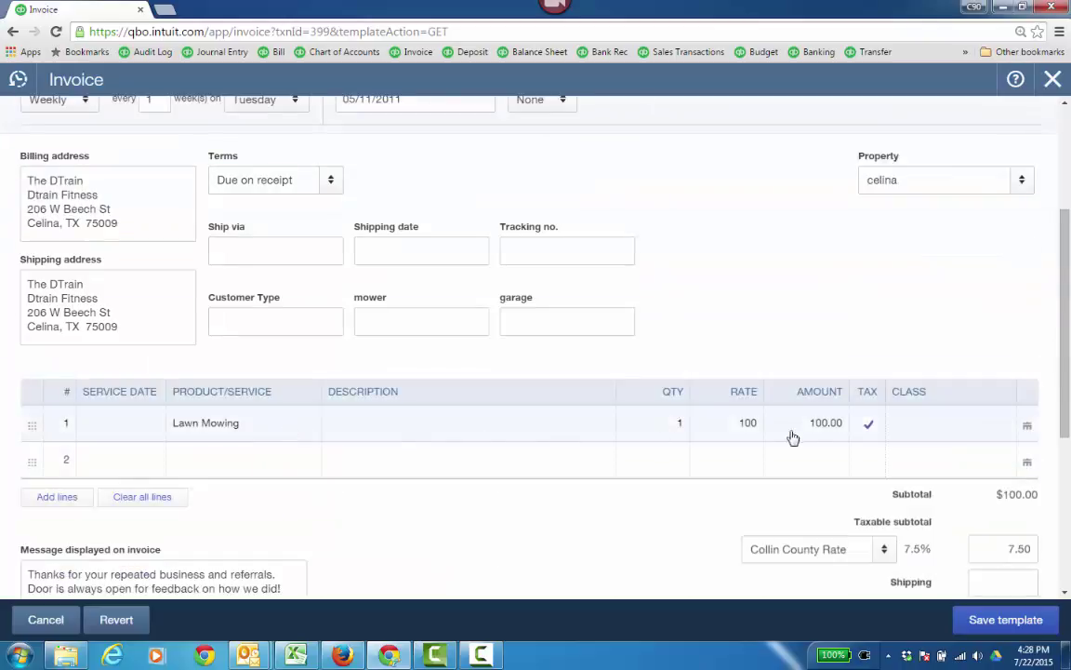
{"action": "scroll", "coordinate": [576, 479], "scroll_direction": "down", "scroll_amount": 2}
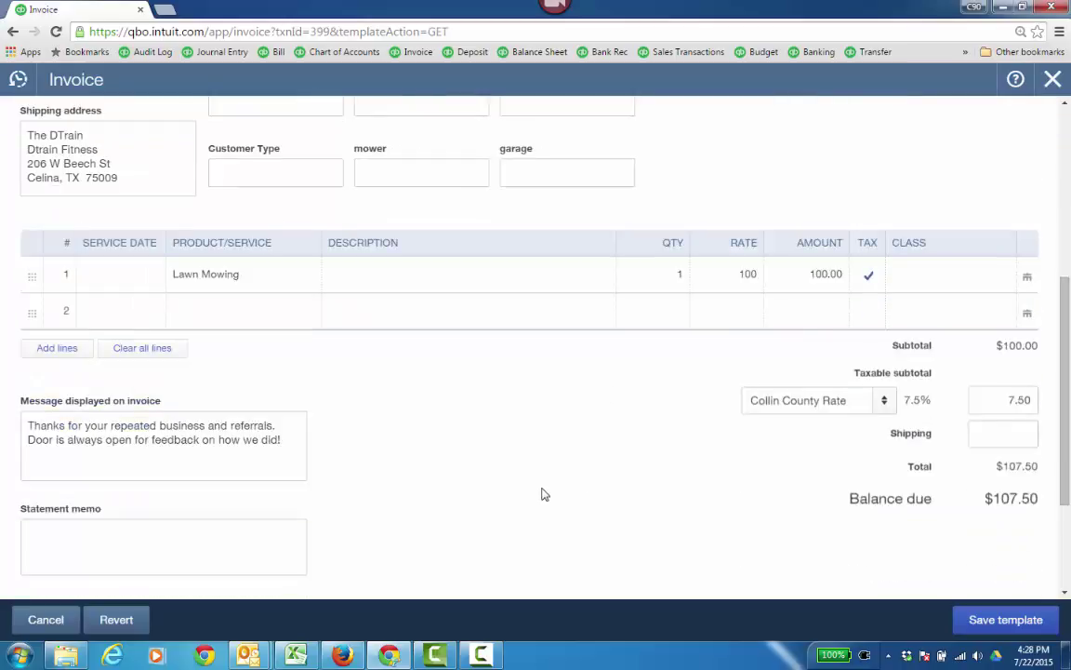
{"action": "scroll", "coordinate": [545, 495], "scroll_direction": "up", "scroll_amount": 5}
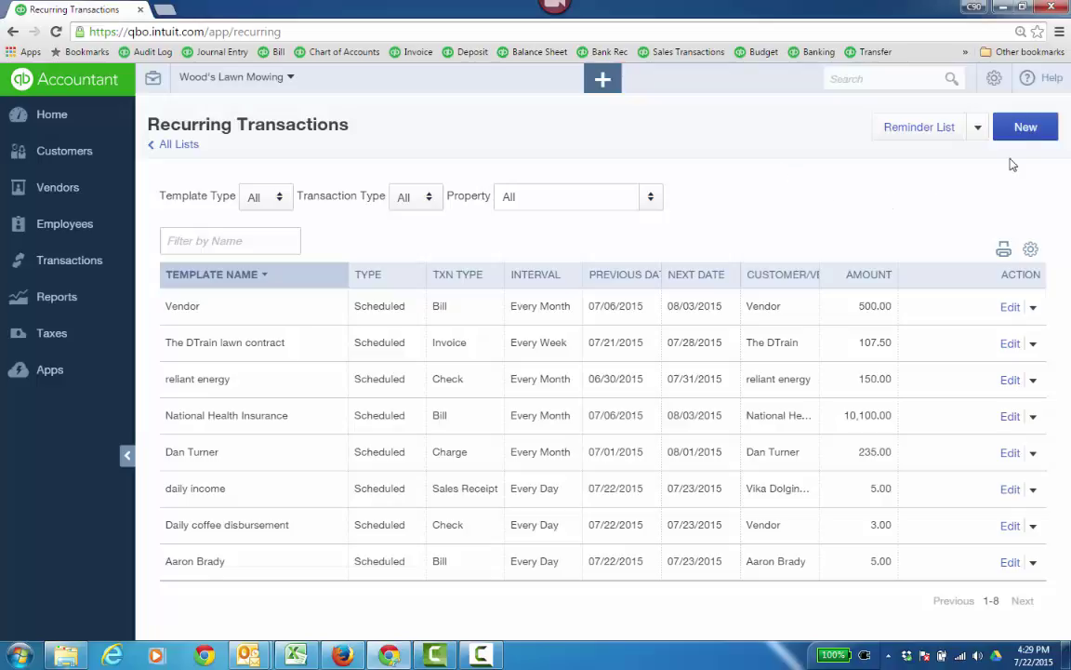
- Examine the transaction types available for a new recurring template, and close the selection without creating one
{"action": "left_click", "coordinate": [1024, 130]}
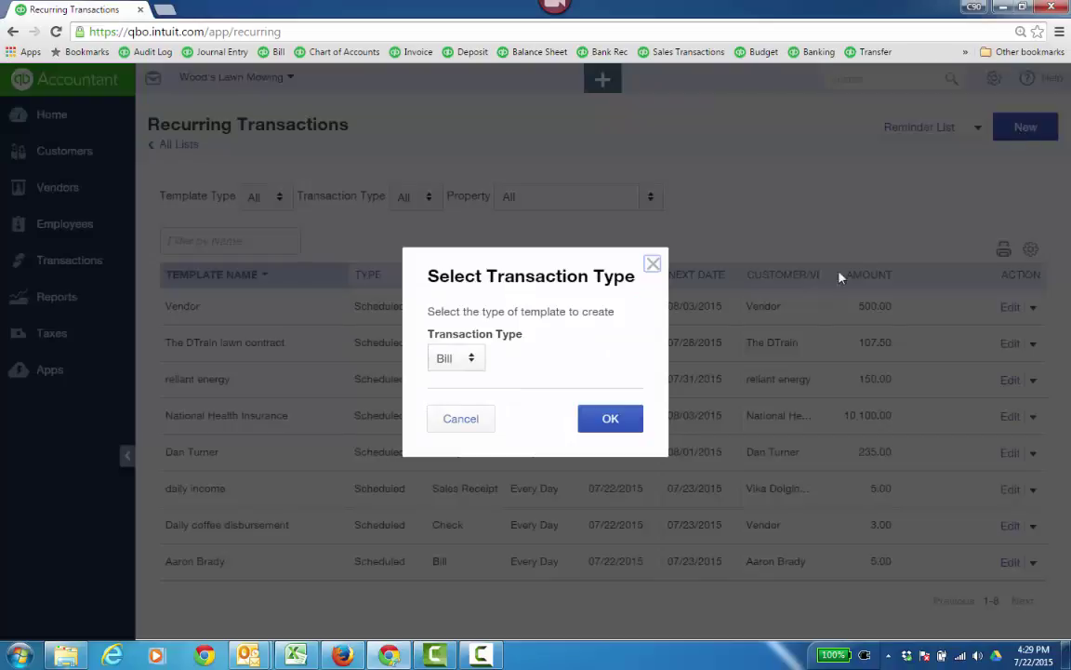
{"action": "left_click", "coordinate": [473, 364]}
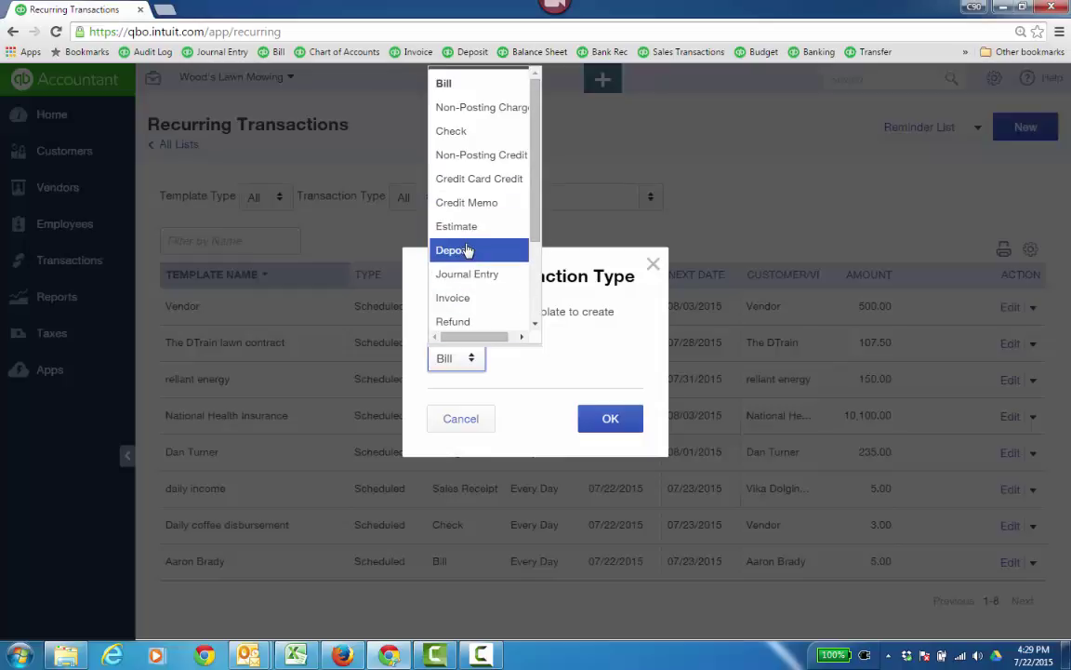
{"action": "scroll", "coordinate": [536, 321], "scroll_direction": "down", "scroll_amount": 3}
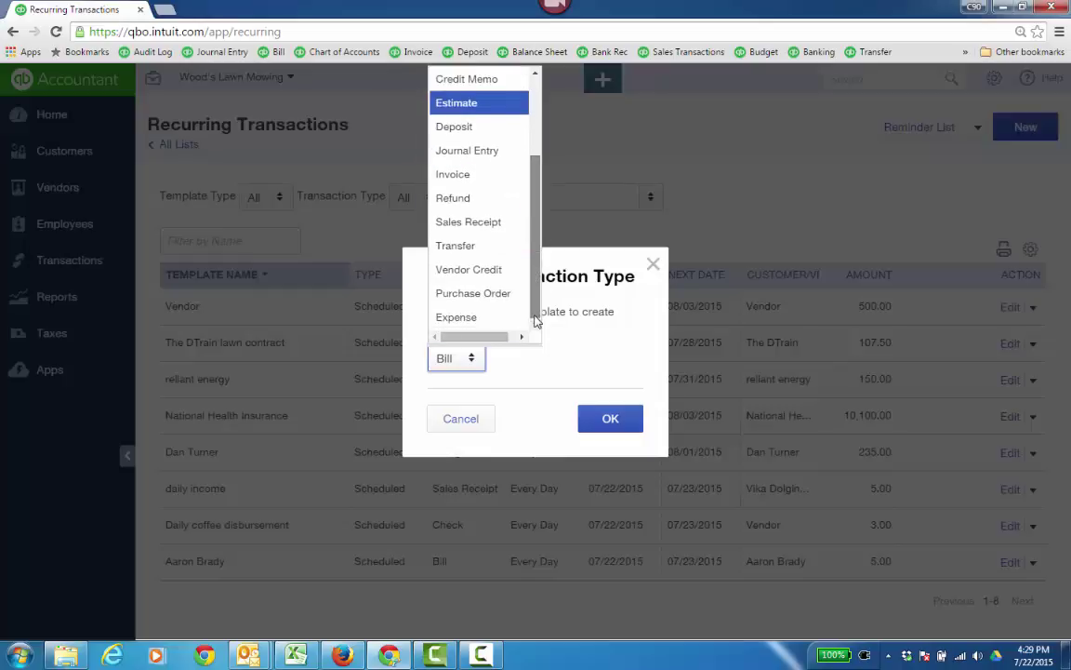
{"action": "scroll", "coordinate": [536, 321], "scroll_direction": "up", "scroll_amount": 3}
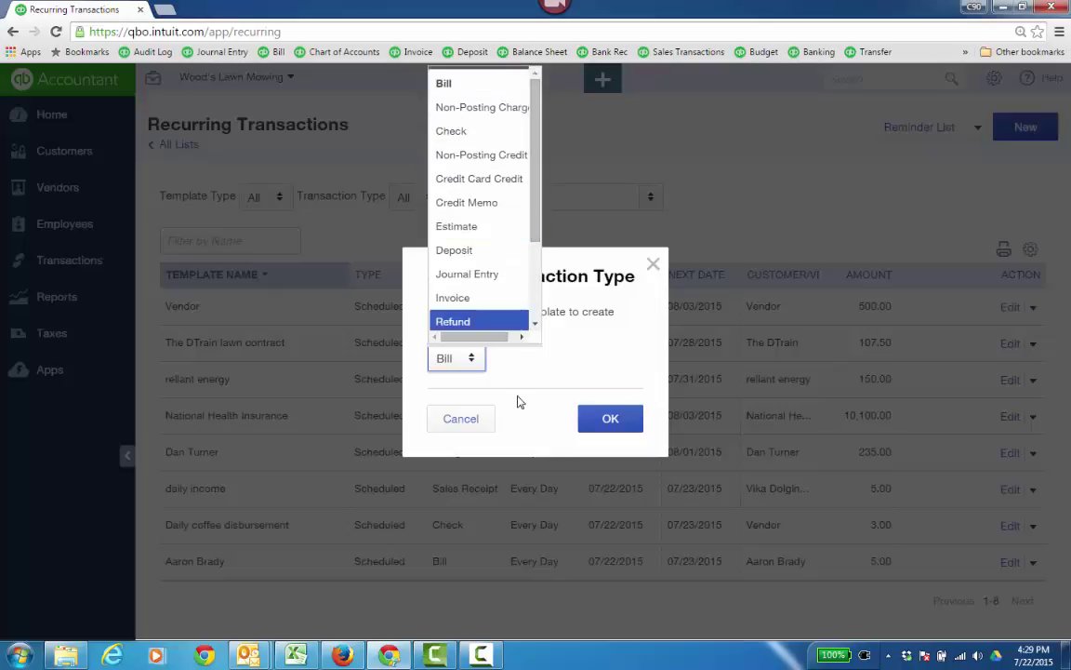
{"action": "scroll", "coordinate": [537, 321], "scroll_direction": "down", "scroll_amount": 3}
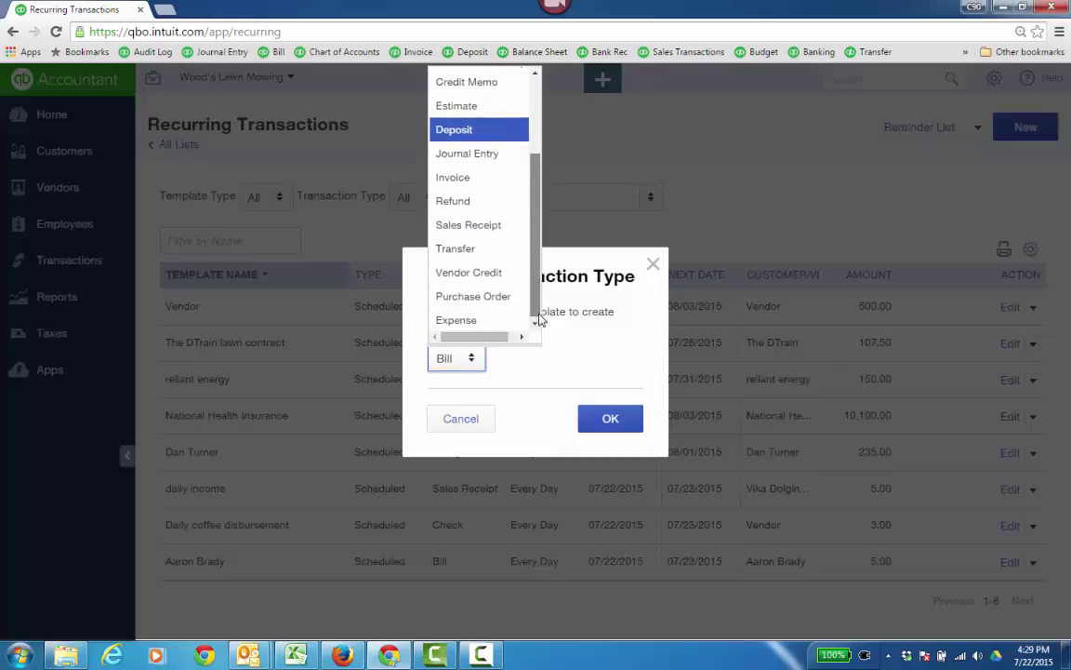
{"action": "left_click", "coordinate": [652, 264]}
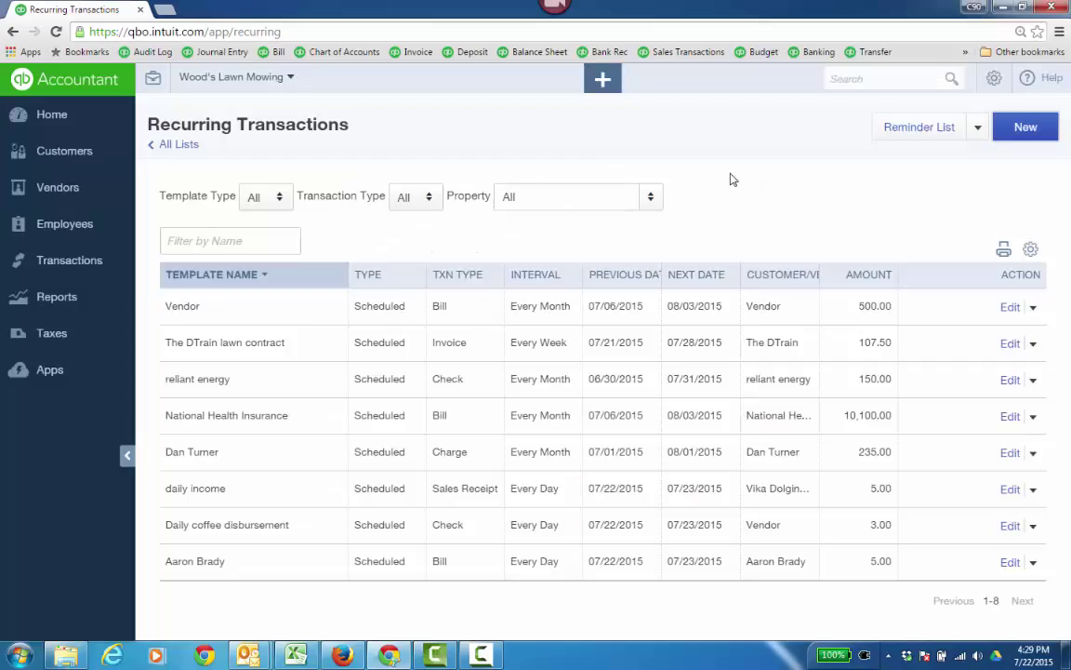
- Start a new expense and open the $15,000.00 expense dated 01/19/2015 from the recent expenses
{"action": "left_click", "coordinate": [602, 79]}
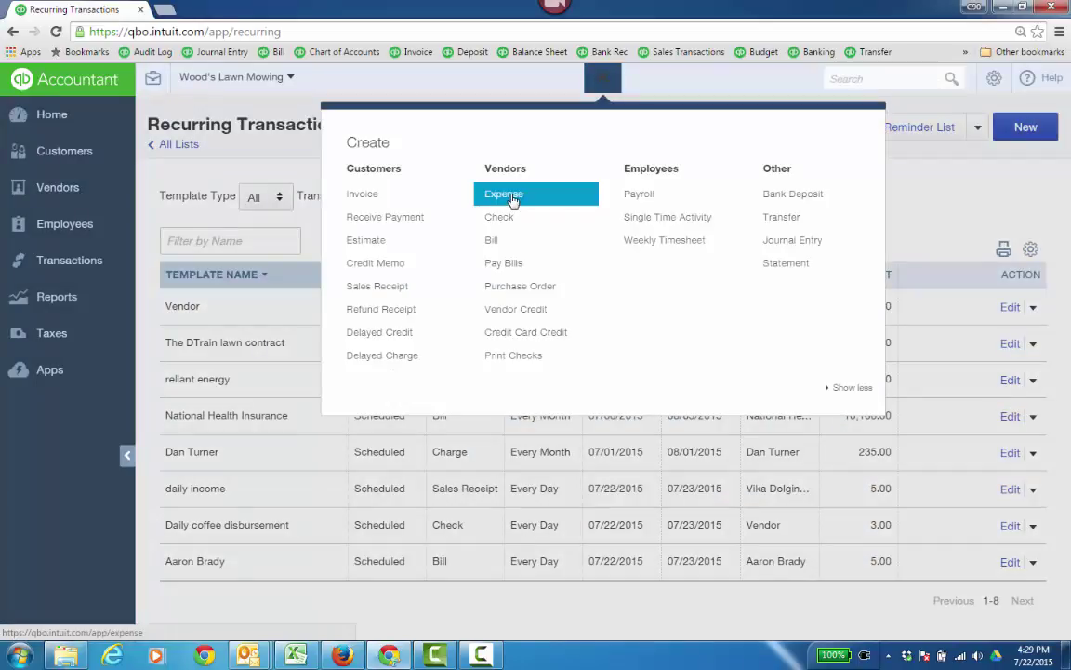
{"action": "left_click", "coordinate": [513, 197]}
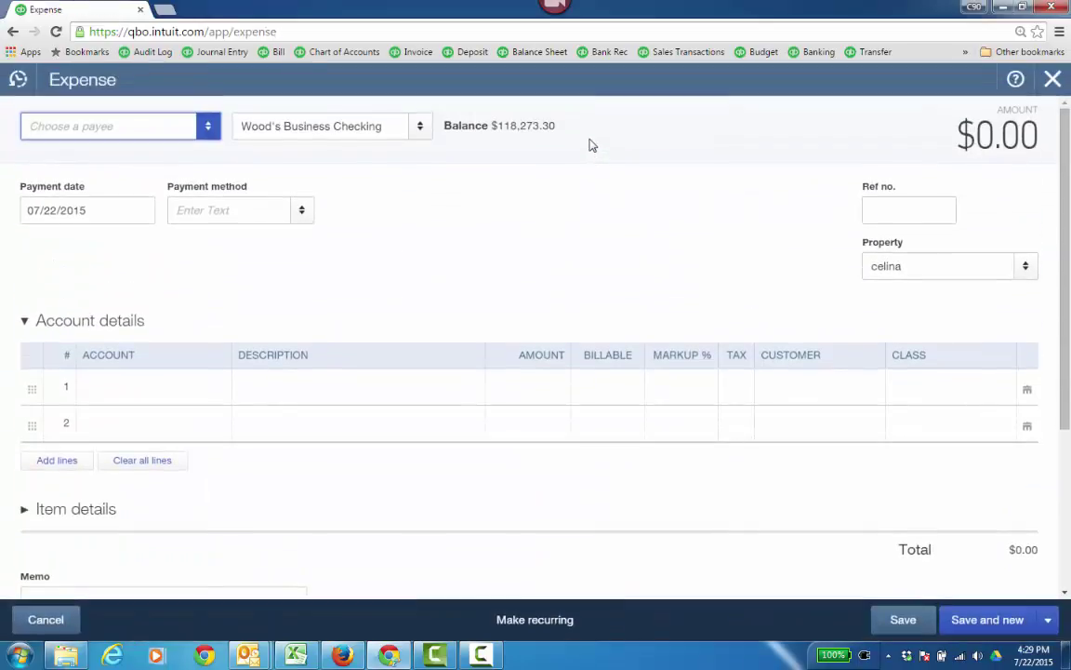
{"action": "left_click", "coordinate": [17, 79]}
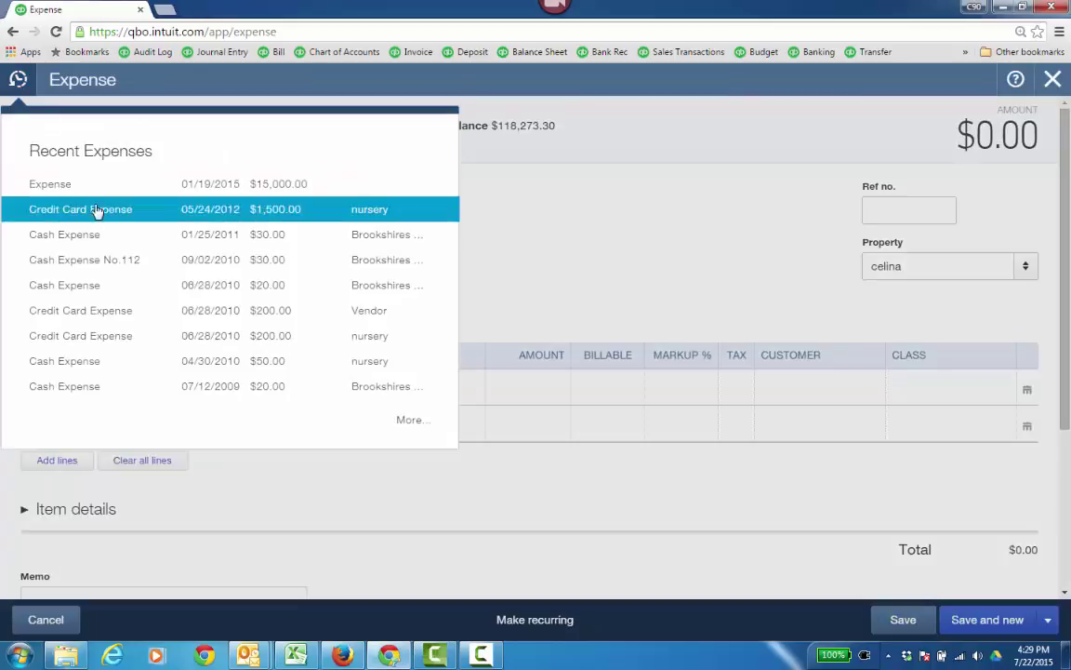
{"action": "left_click", "coordinate": [218, 185]}
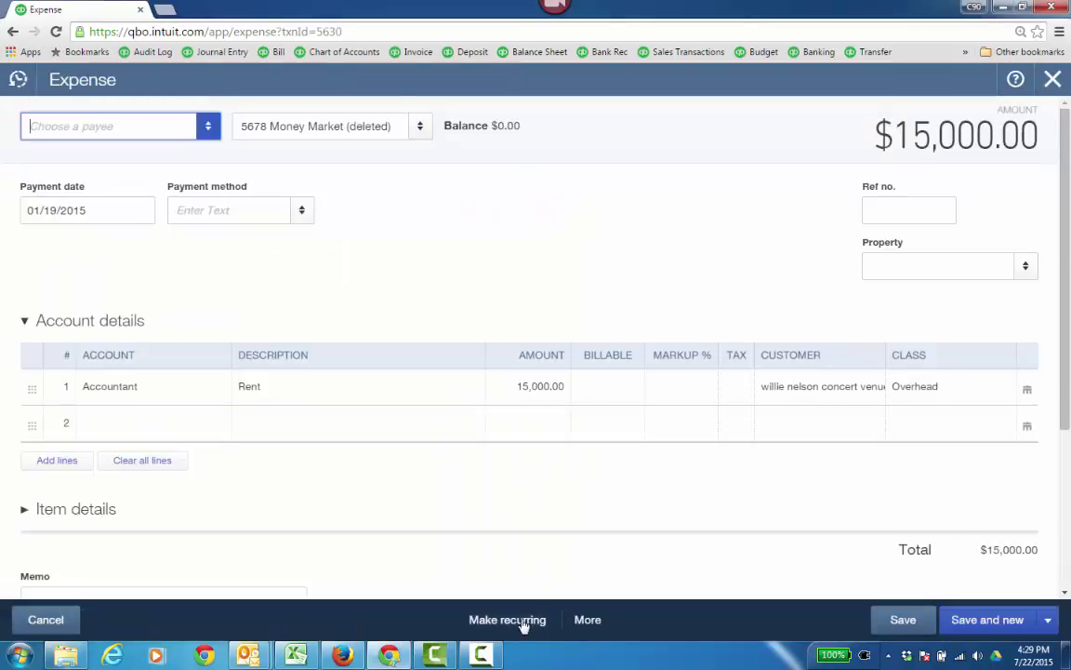
- Convert the expense to a recurring template, examine its name and advance-creation fields, and cancel the template
{"action": "left_click", "coordinate": [508, 619]}
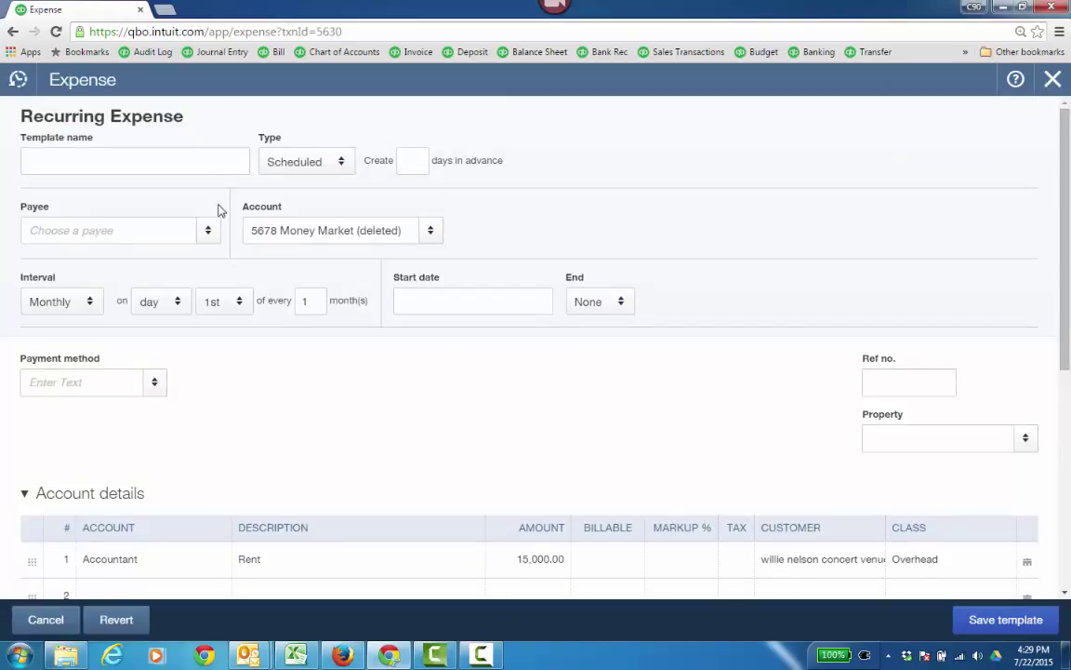
{"action": "left_click", "coordinate": [197, 159]}
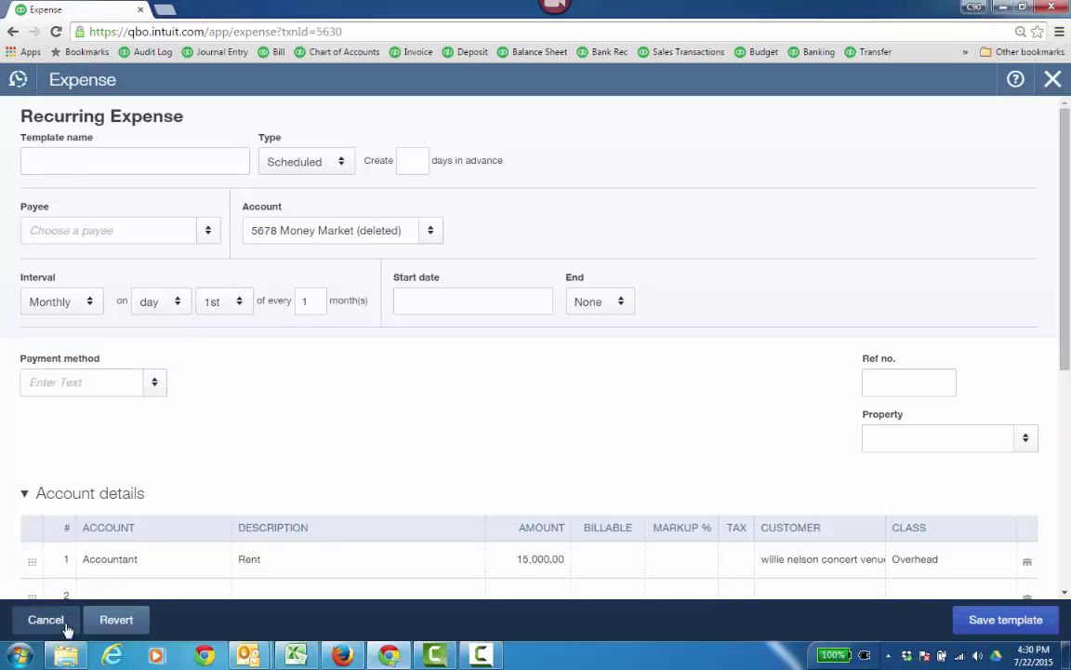
{"action": "left_click", "coordinate": [412, 160]}
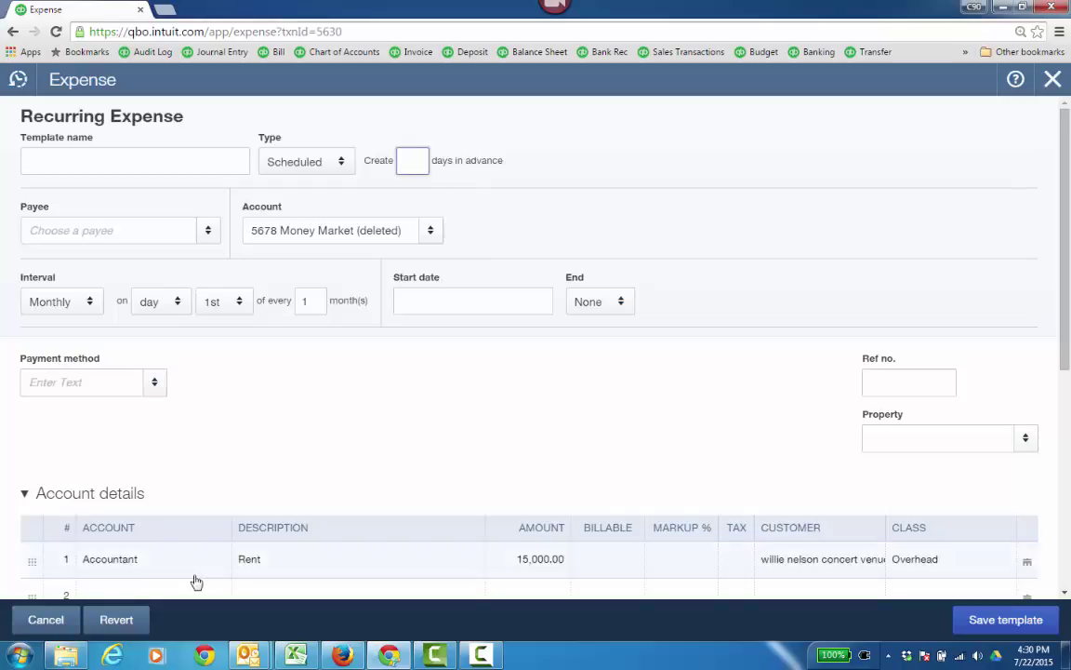
{"action": "left_click", "coordinate": [67, 623]}
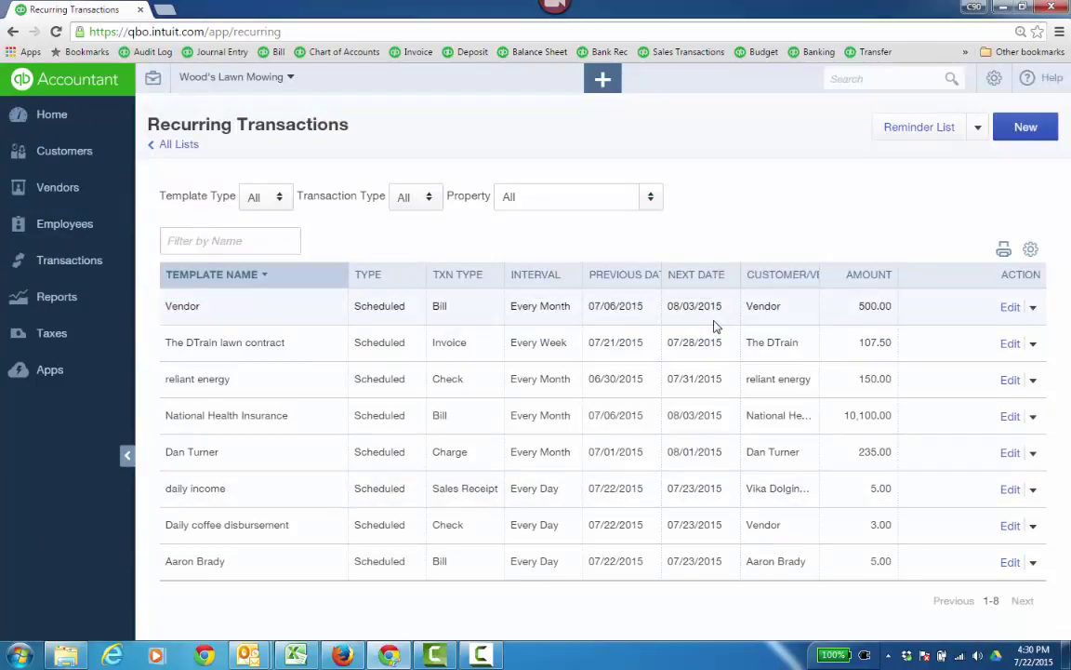
- Check the extra actions for the Vendor bill template, and run the Recent Automatic Transactions report
{"action": "left_click", "coordinate": [1033, 308]}
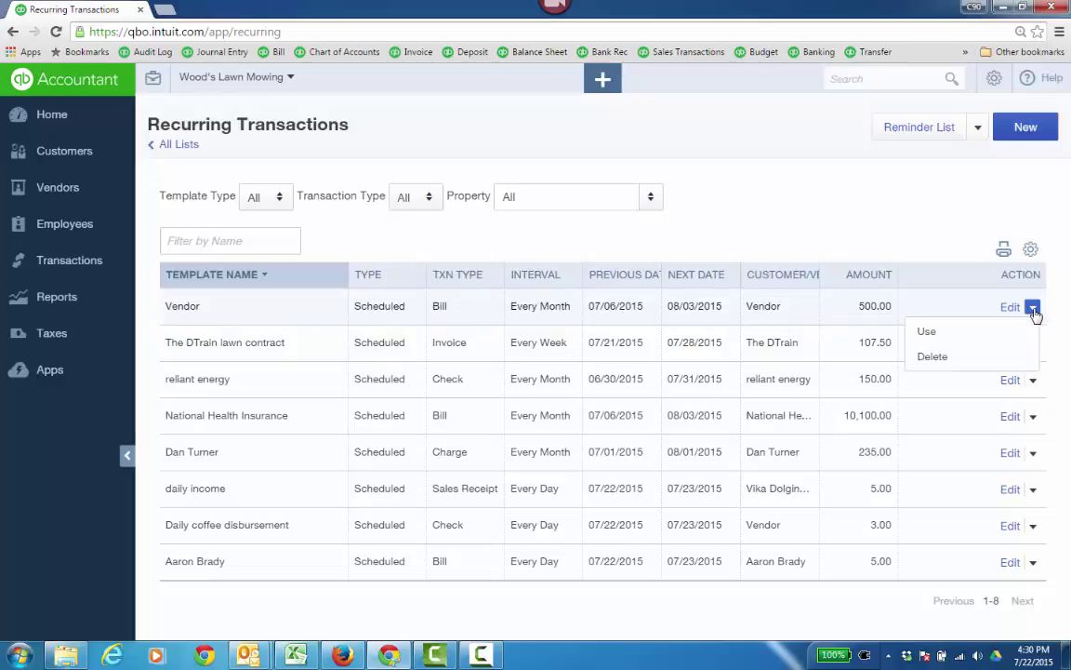
{"action": "left_click", "coordinate": [55, 297]}
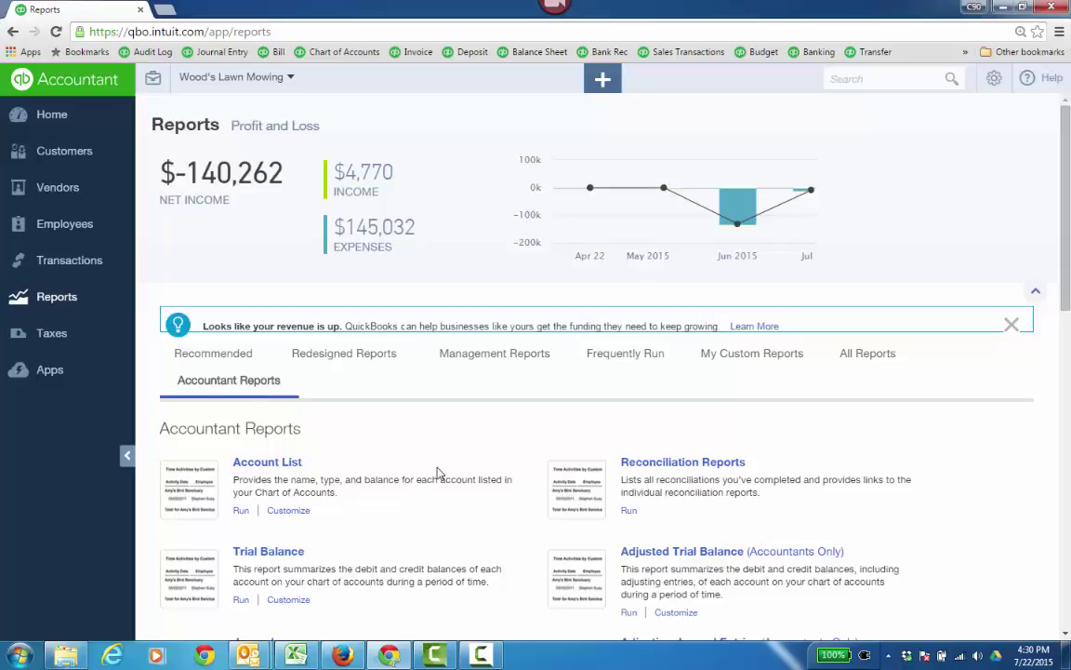
{"action": "scroll", "coordinate": [442, 475], "scroll_direction": "down", "scroll_amount": 5}
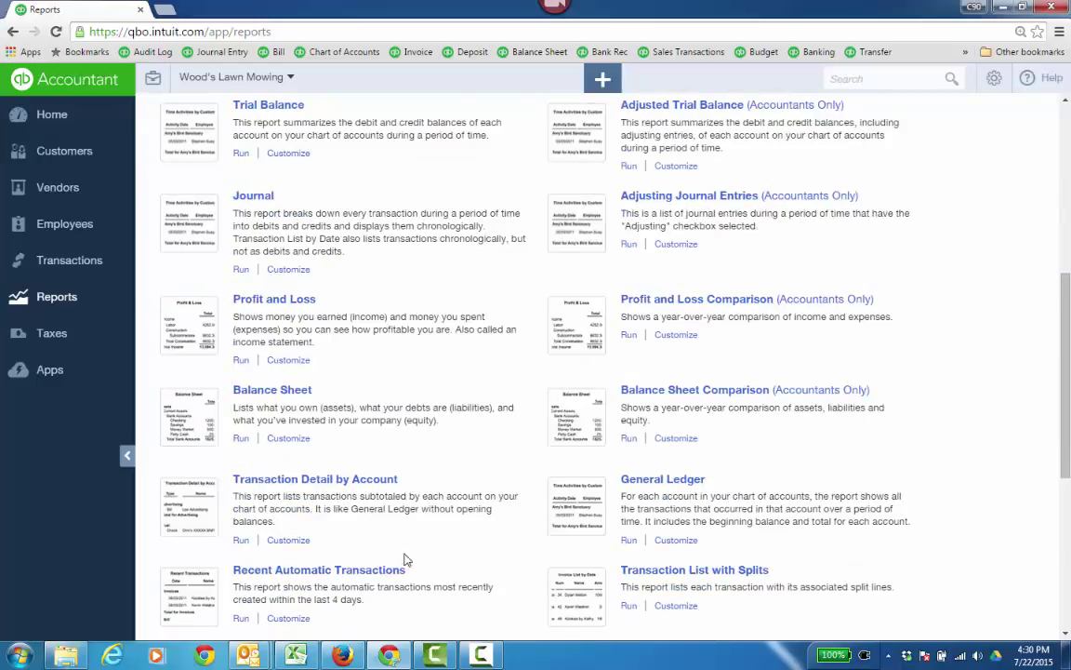
{"action": "scroll", "coordinate": [507, 502], "scroll_direction": "down", "scroll_amount": 1}
{"action": "left_click", "coordinate": [395, 496]}
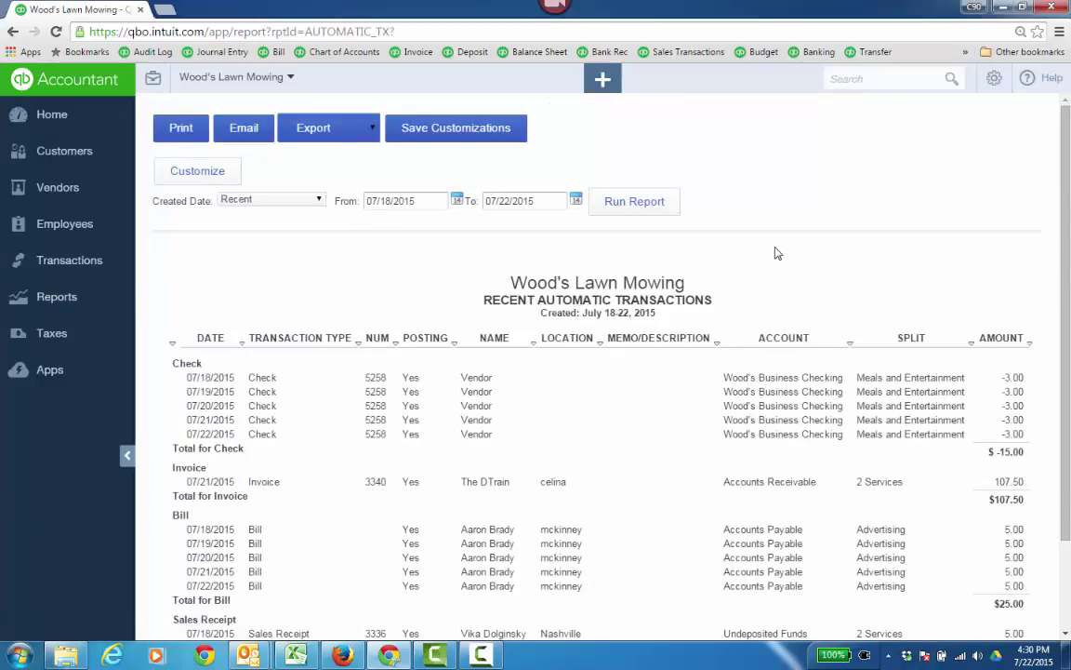
{"action": "scroll", "coordinate": [778, 253], "scroll_direction": "down", "scroll_amount": 1}
{"action": "scroll", "coordinate": [697, 293], "scroll_direction": "up", "scroll_amount": 1}
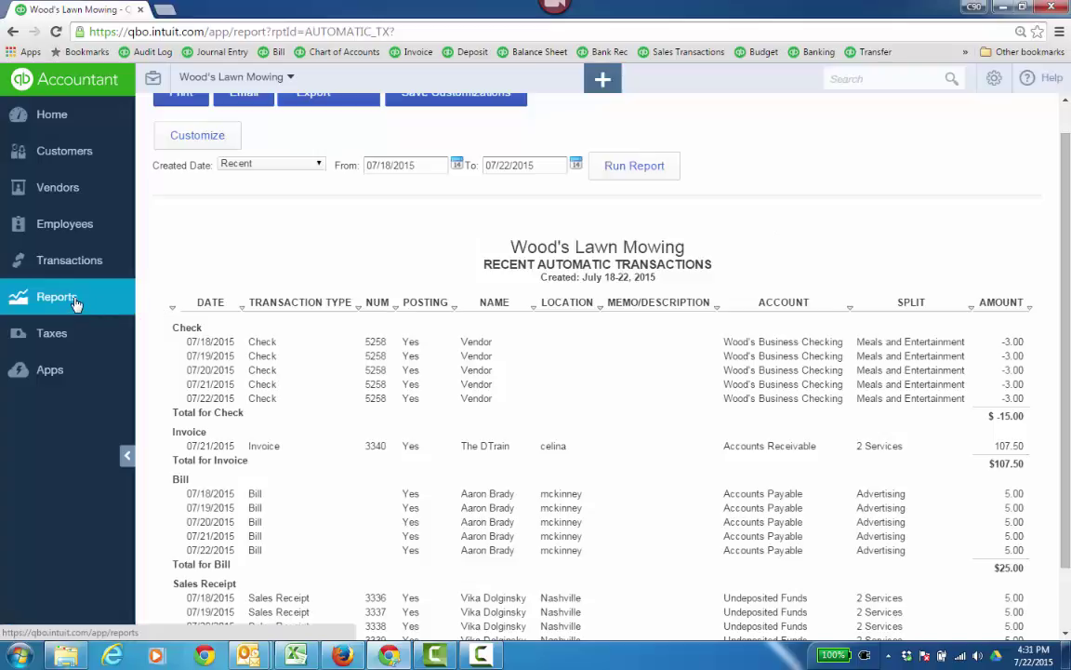
- Duplicate the browser tab and run the Recurring Template List report in the copy
{"action": "right_click", "coordinate": [84, 17]}
{"action": "left_click", "coordinate": [117, 62]}
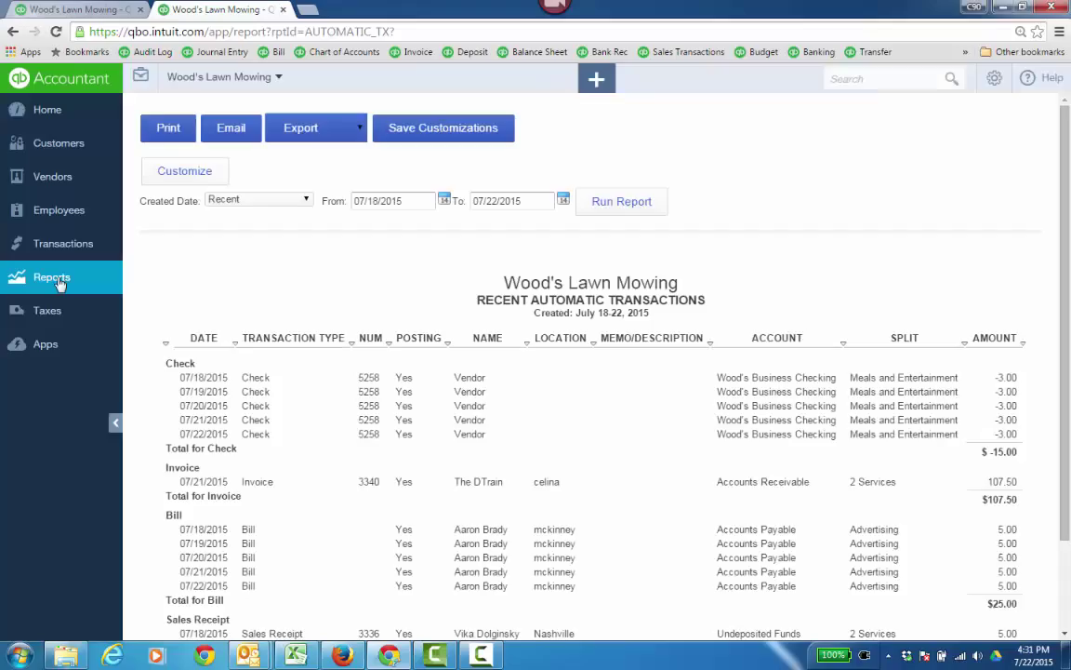
{"action": "left_click", "coordinate": [57, 282]}
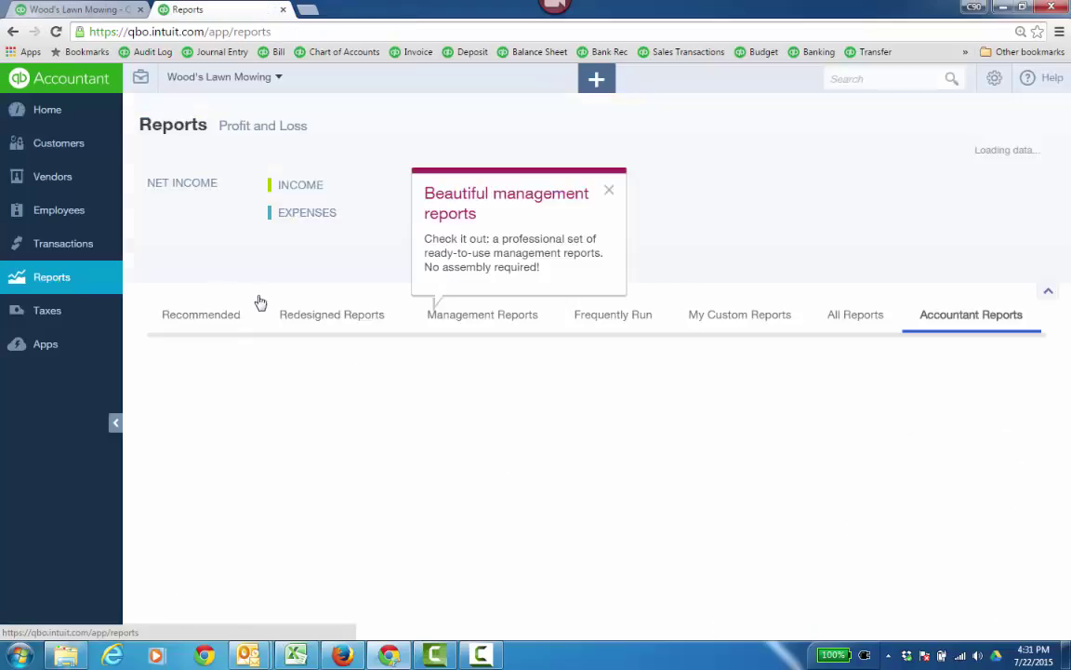
{"action": "scroll", "coordinate": [884, 437], "scroll_direction": "down", "scroll_amount": 4}
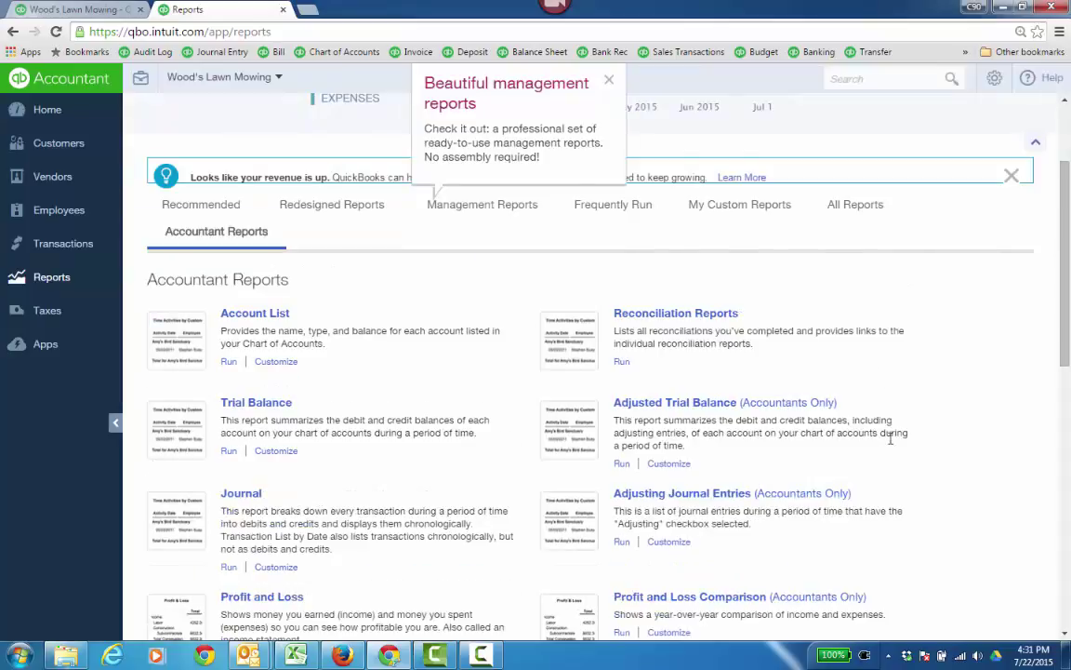
{"action": "scroll", "coordinate": [902, 444], "scroll_direction": "down", "scroll_amount": 5}
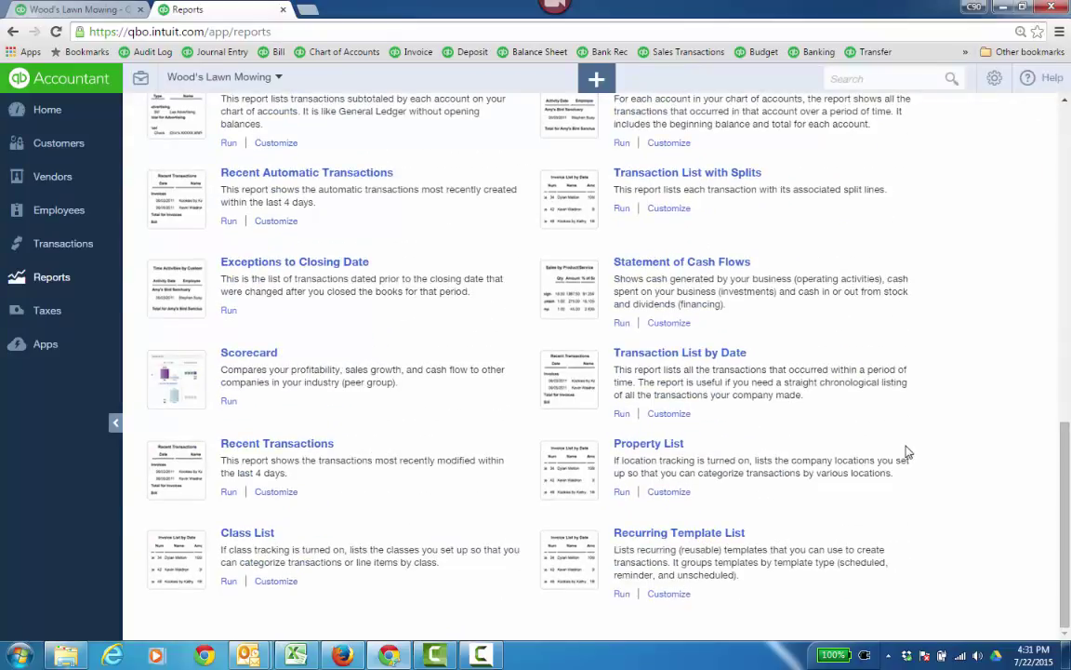
{"action": "left_click", "coordinate": [705, 537]}
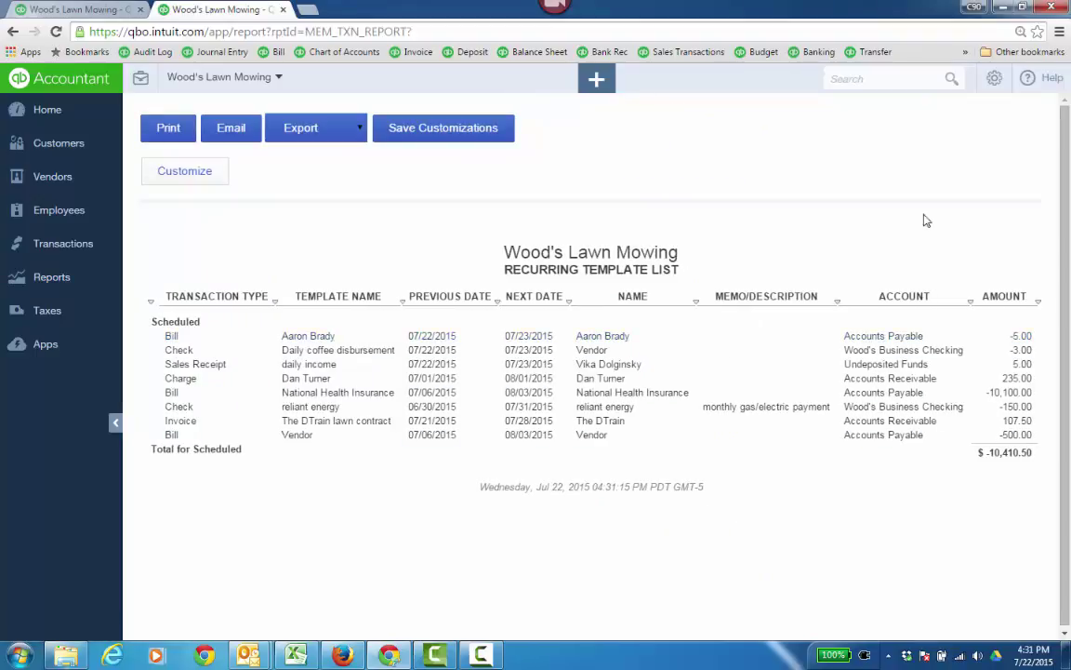
- Show the company's settings, lists and tools options
{"action": "left_click", "coordinate": [994, 80]}
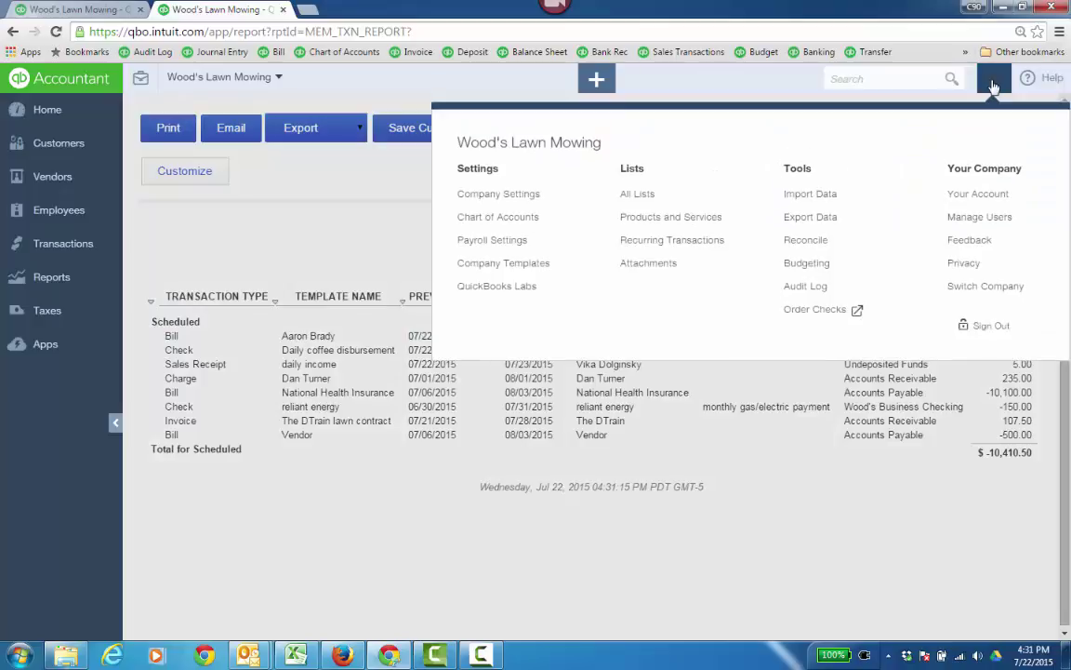